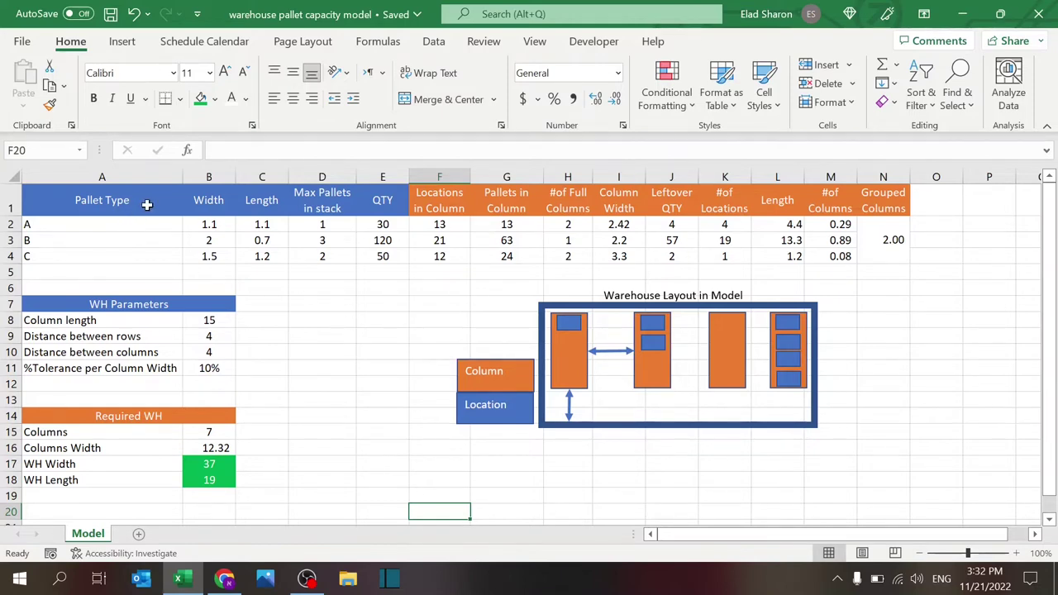
Review the pallet type inputs: A and B widths, lengths, max stack, and A's quantity of 30.
{"action": "left_click_drag", "start_coordinate": [124, 225], "coordinate": [113, 257]}
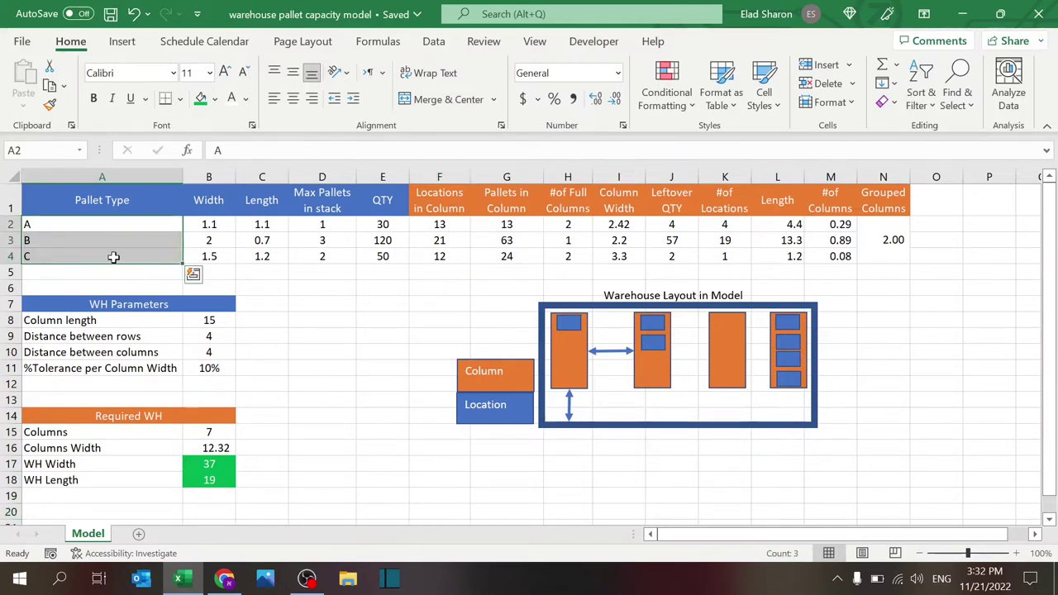
{"action": "left_click", "coordinate": [205, 226]}
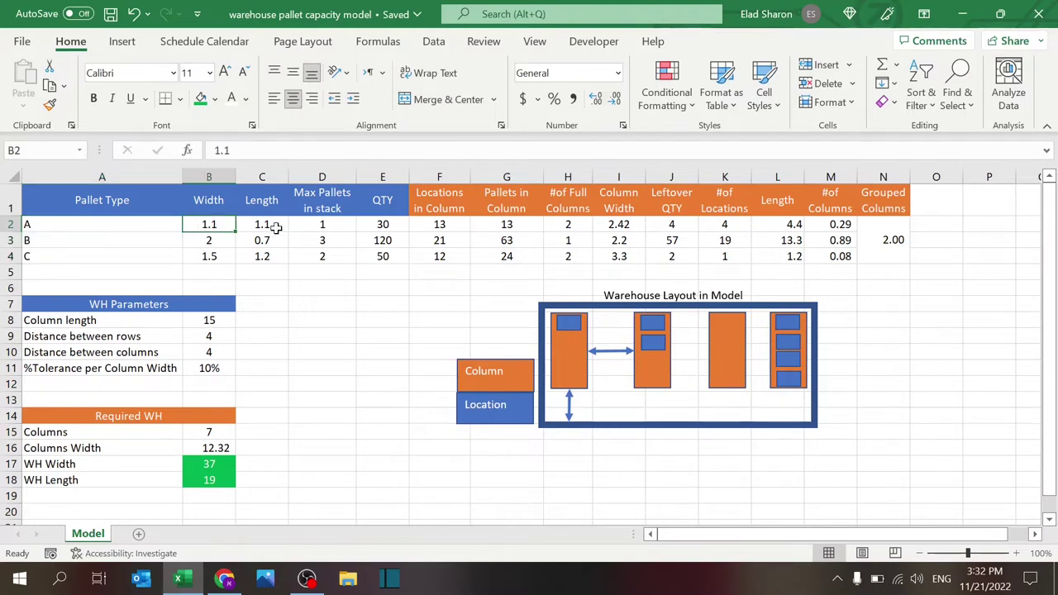
{"action": "left_click", "coordinate": [277, 228]}
{"action": "left_click", "coordinate": [344, 227]}
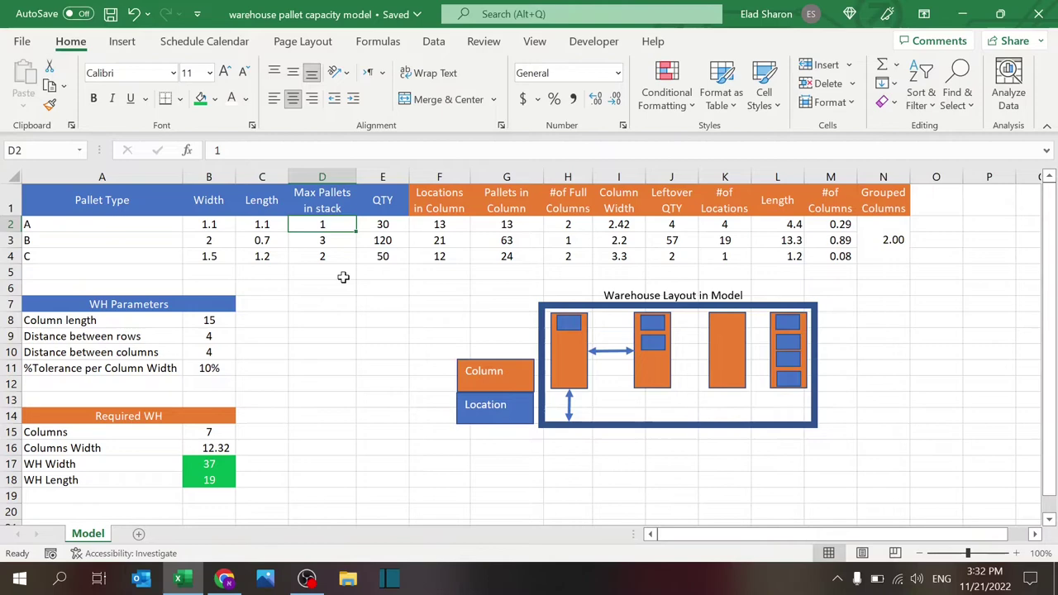
{"action": "left_click", "coordinate": [122, 238]}
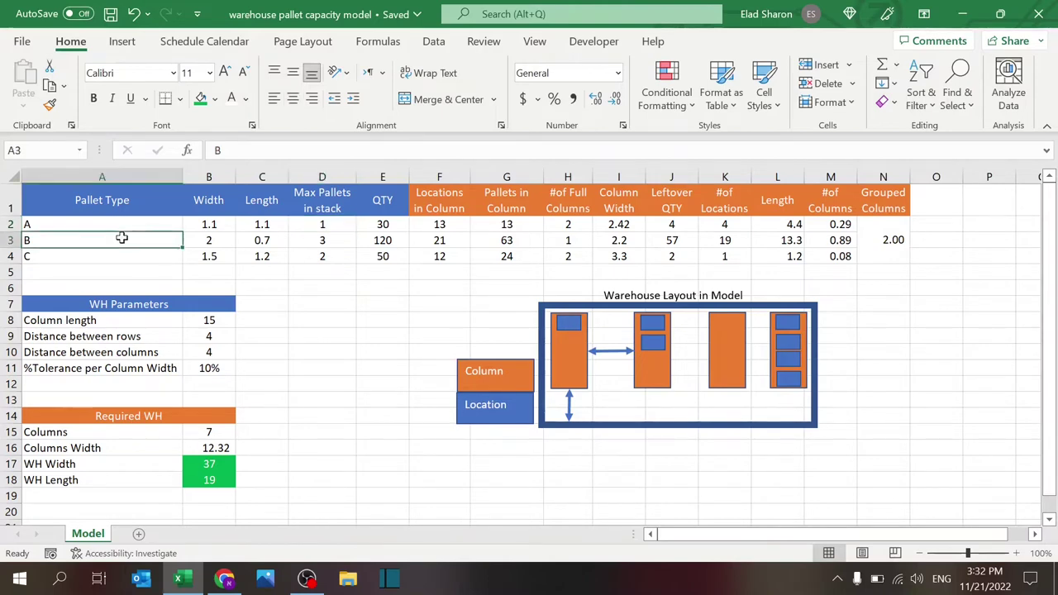
{"action": "left_click", "coordinate": [212, 241]}
{"action": "left_click", "coordinate": [263, 241]}
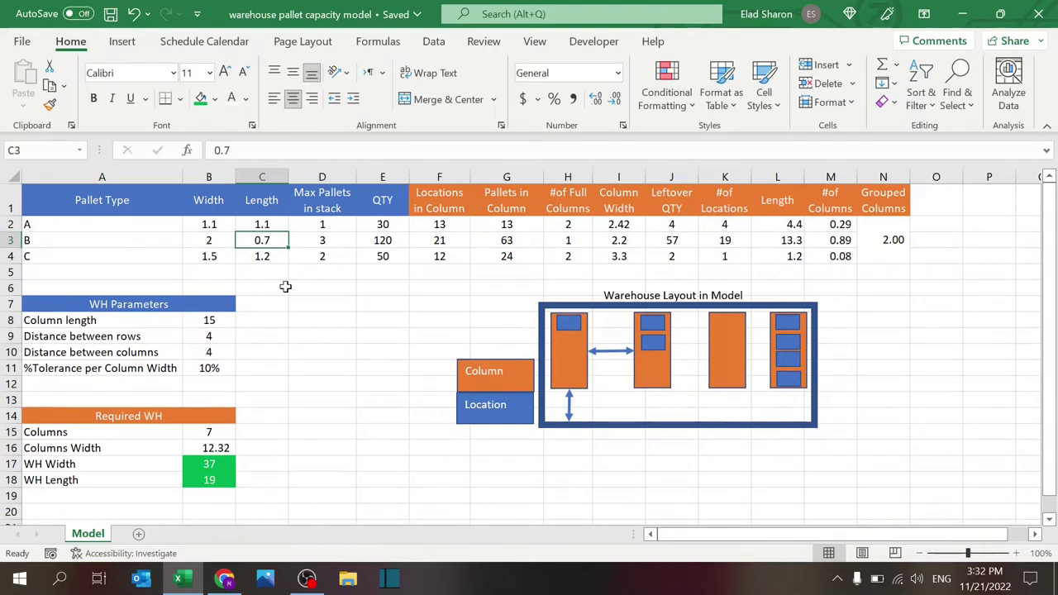
{"action": "left_click", "coordinate": [326, 239]}
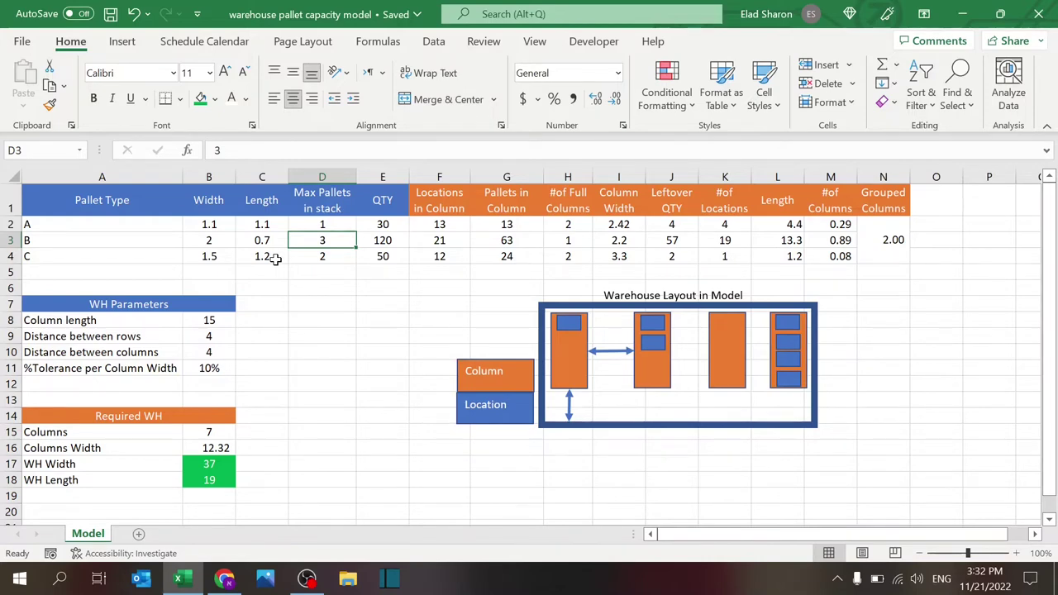
{"action": "left_click", "coordinate": [381, 225]}
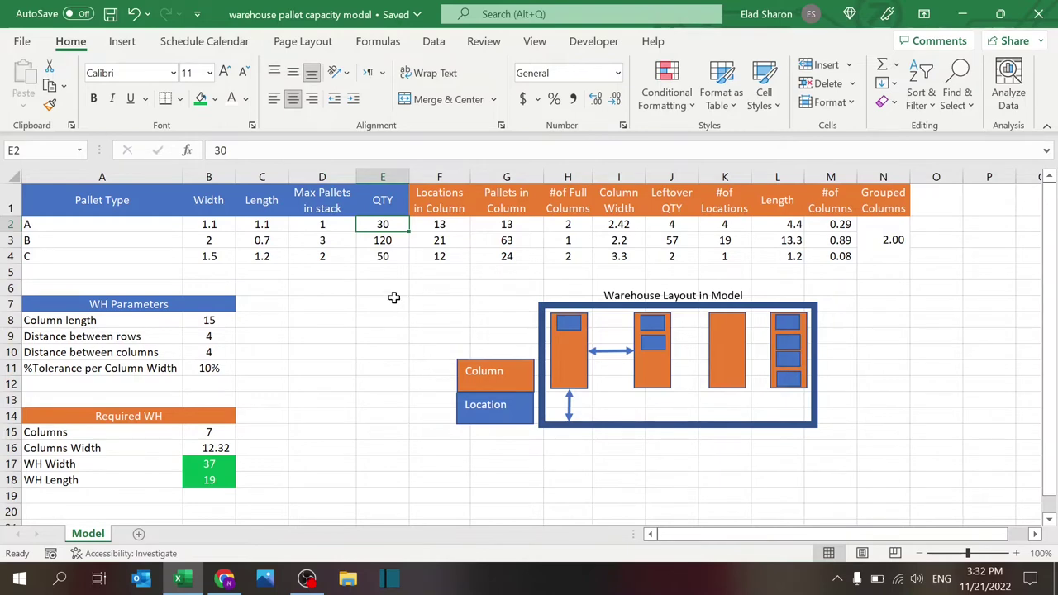
Inspect pallet A's Locations in Column formula references without changing its result of 13.
{"action": "left_click", "coordinate": [459, 224]}
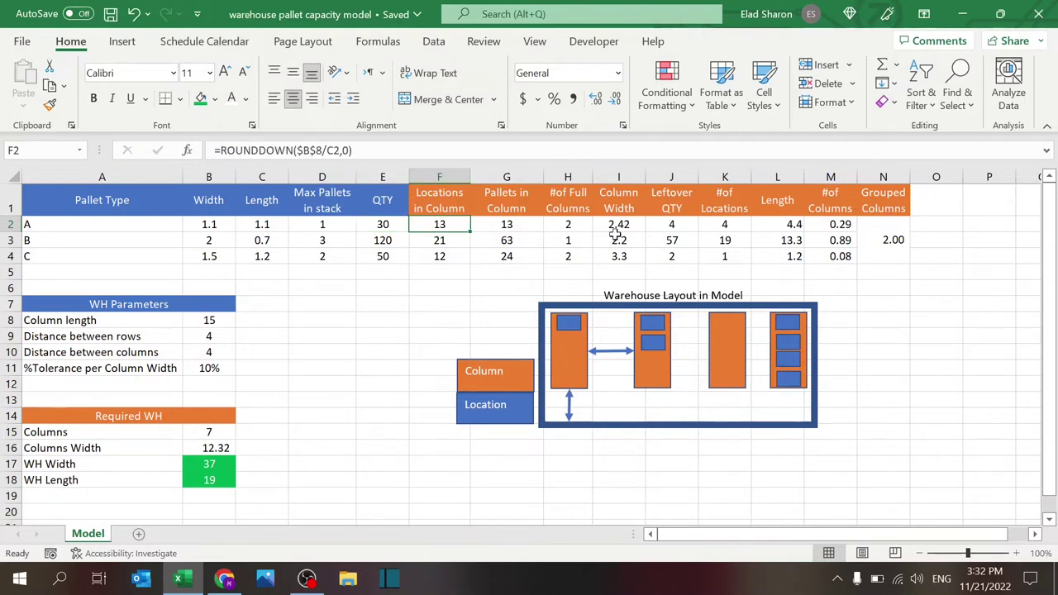
{"action": "key", "text": "F2"}
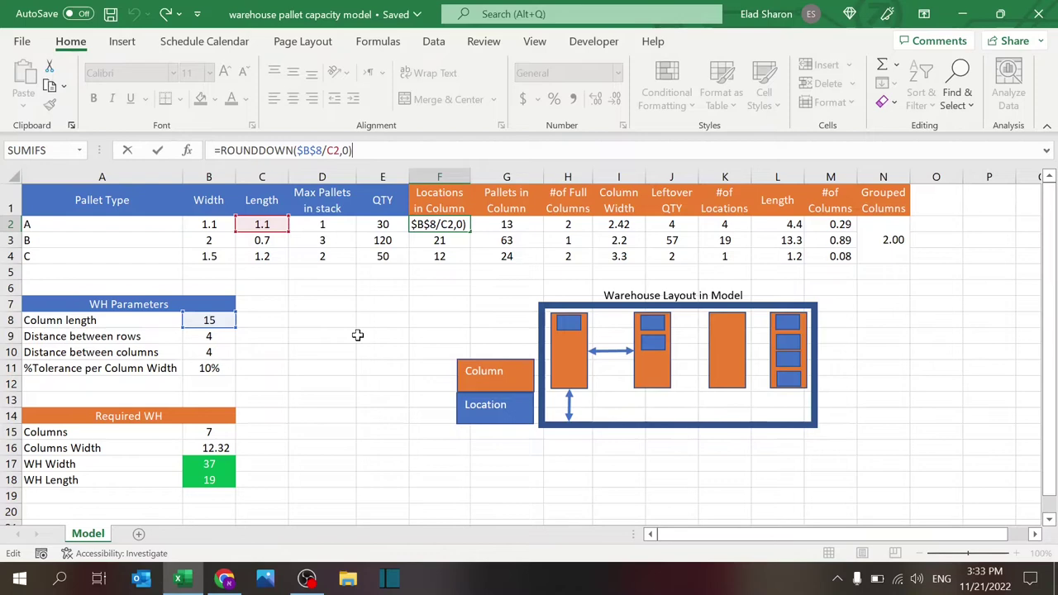
{"action": "key", "text": "Escape"}
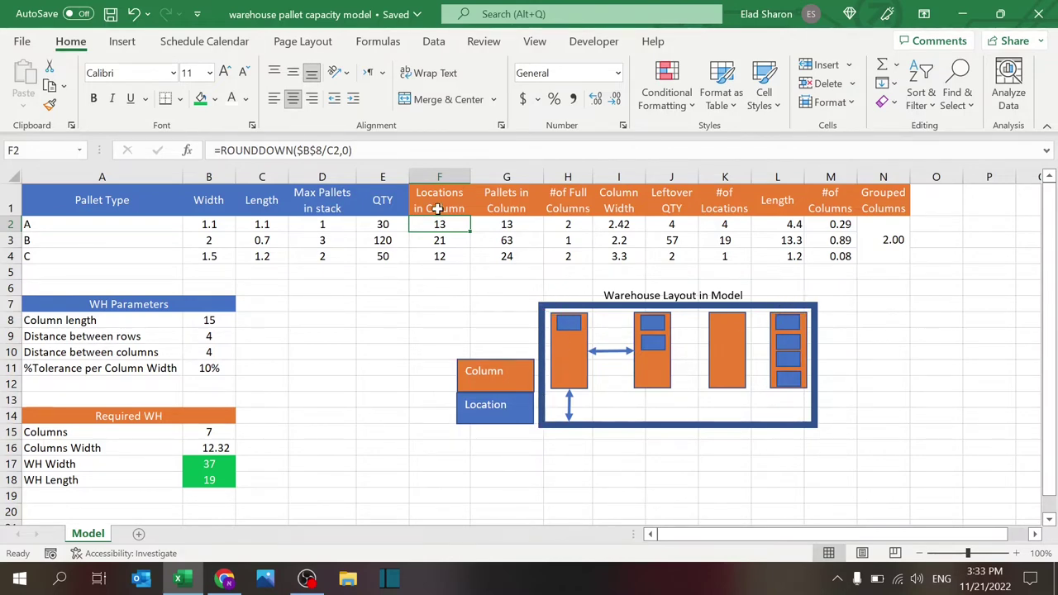
{"action": "key", "text": "F2"}
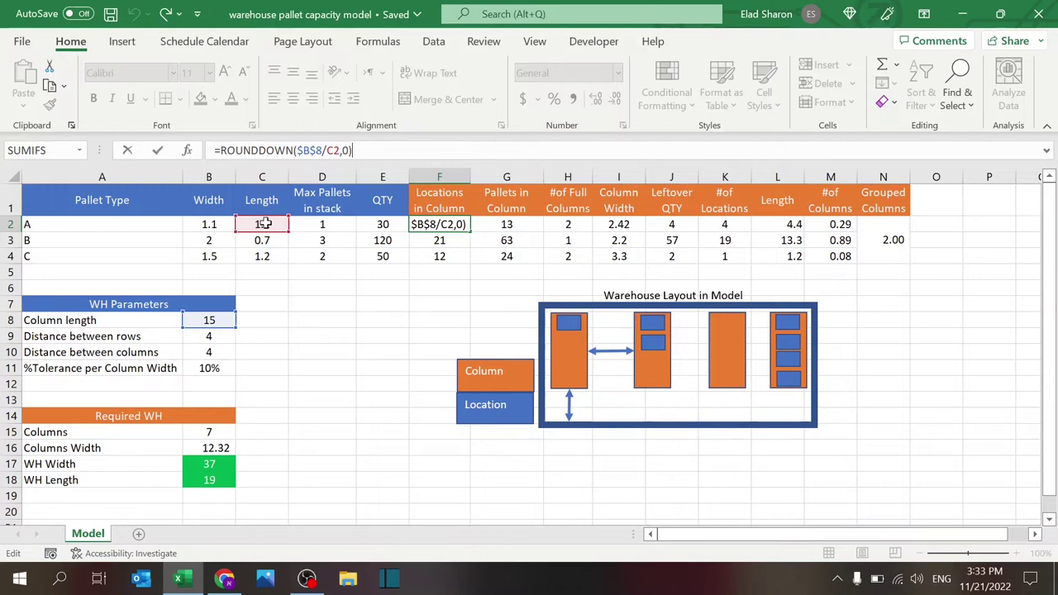
{"action": "key", "text": "Escape"}
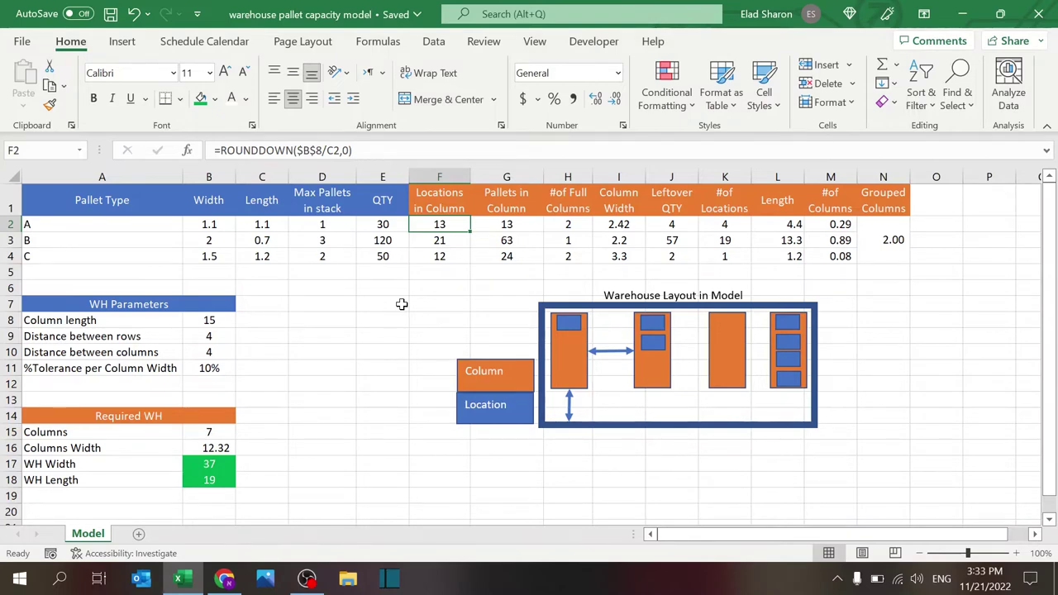
Inspect the Pallets in Column formula for pallets A and B, then the #of Full Columns formula.
{"action": "left_click", "coordinate": [514, 225]}
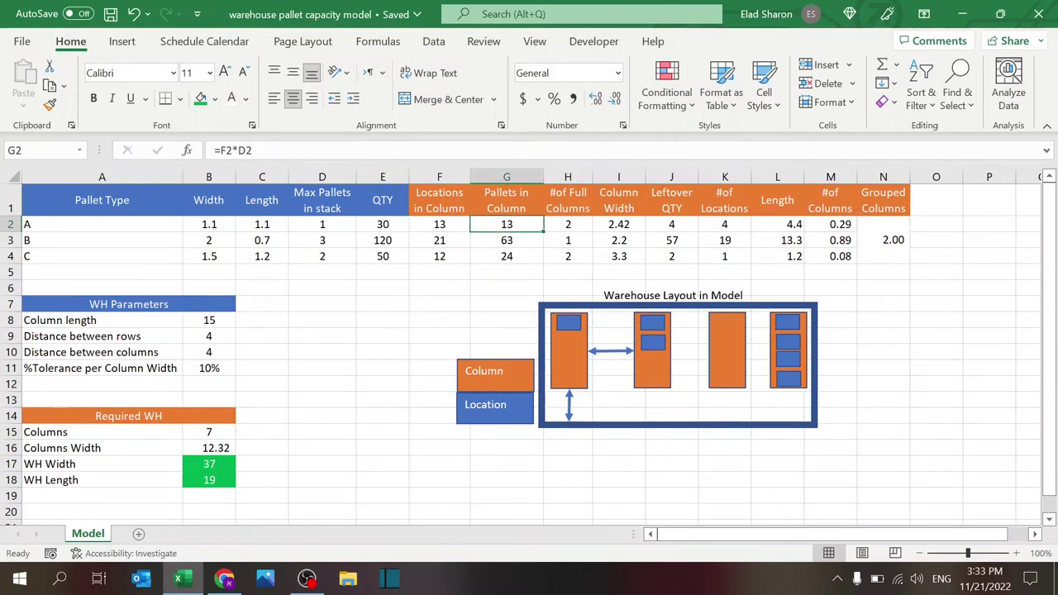
{"action": "key", "text": "F2"}
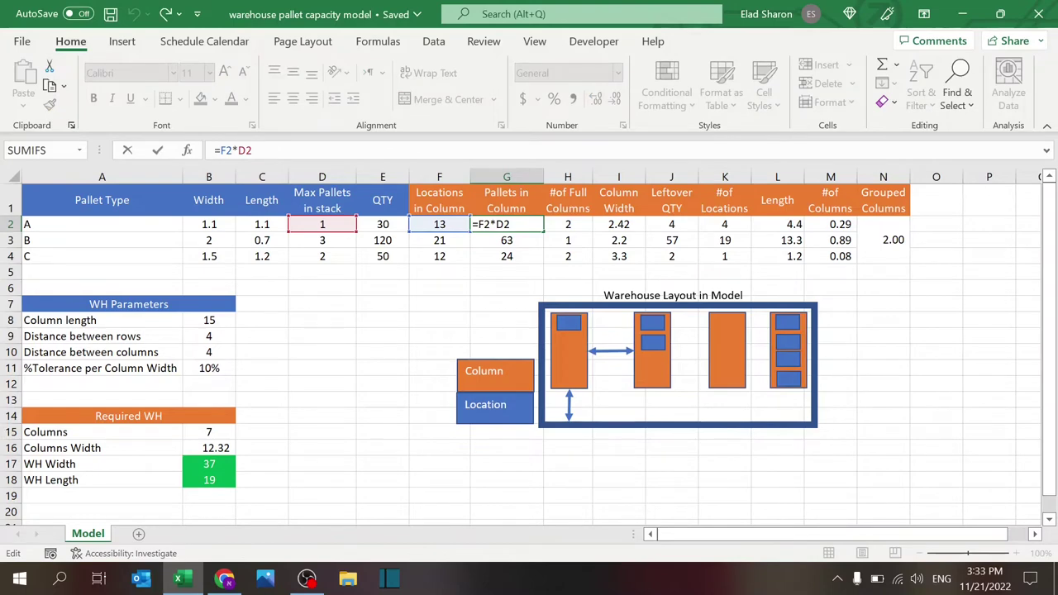
{"action": "key", "text": "Escape"}
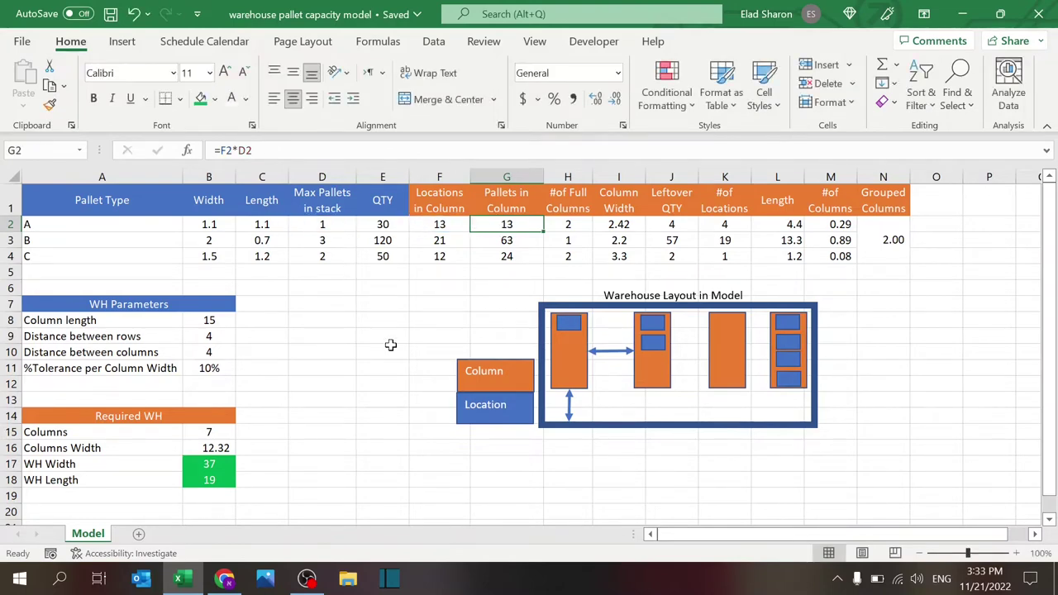
{"action": "left_click", "coordinate": [527, 240]}
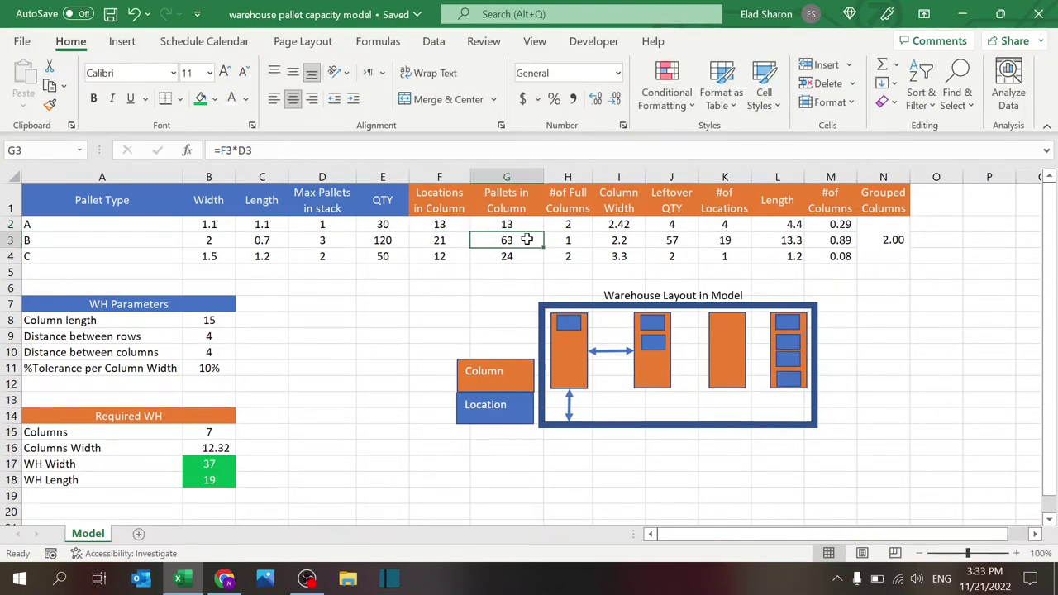
{"action": "left_click", "coordinate": [570, 224]}
{"action": "key", "text": "F2"}
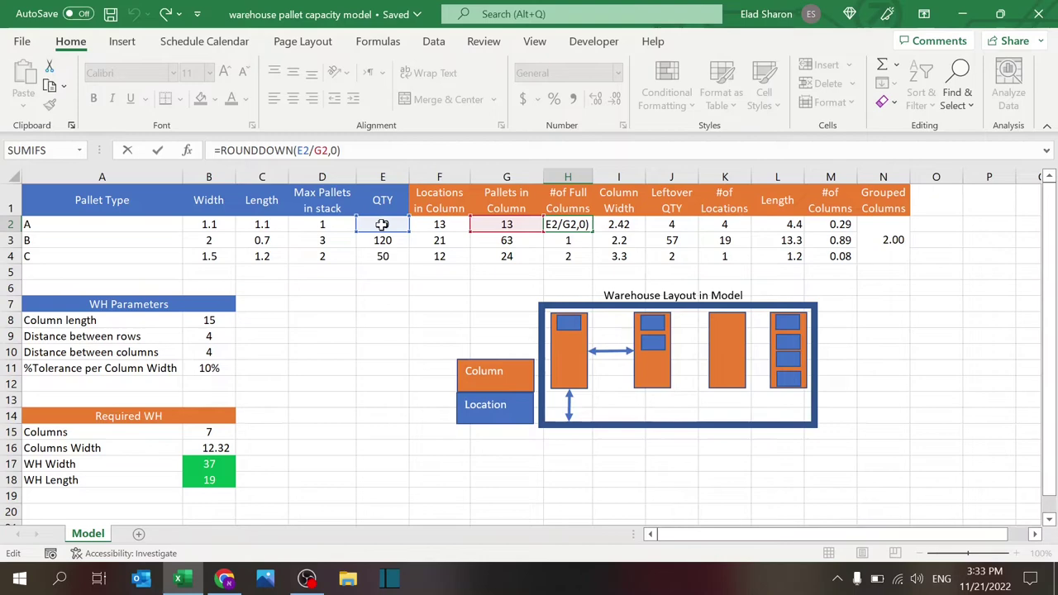
{"action": "key", "text": "Escape"}
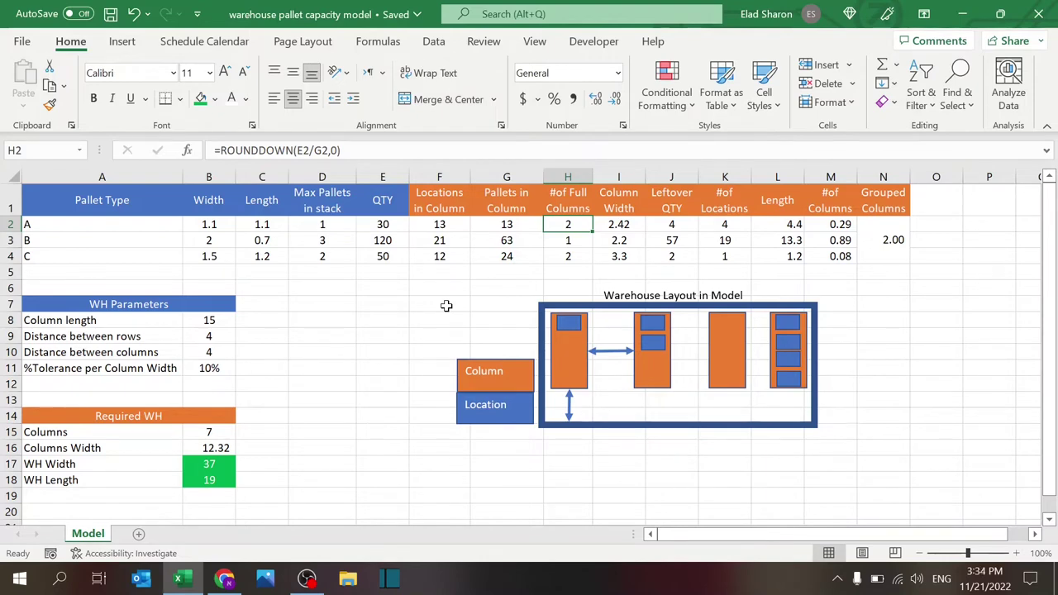
Review pallet A's Column Width formula and its 10% column width tolerance input.
{"action": "left_click", "coordinate": [641, 224]}
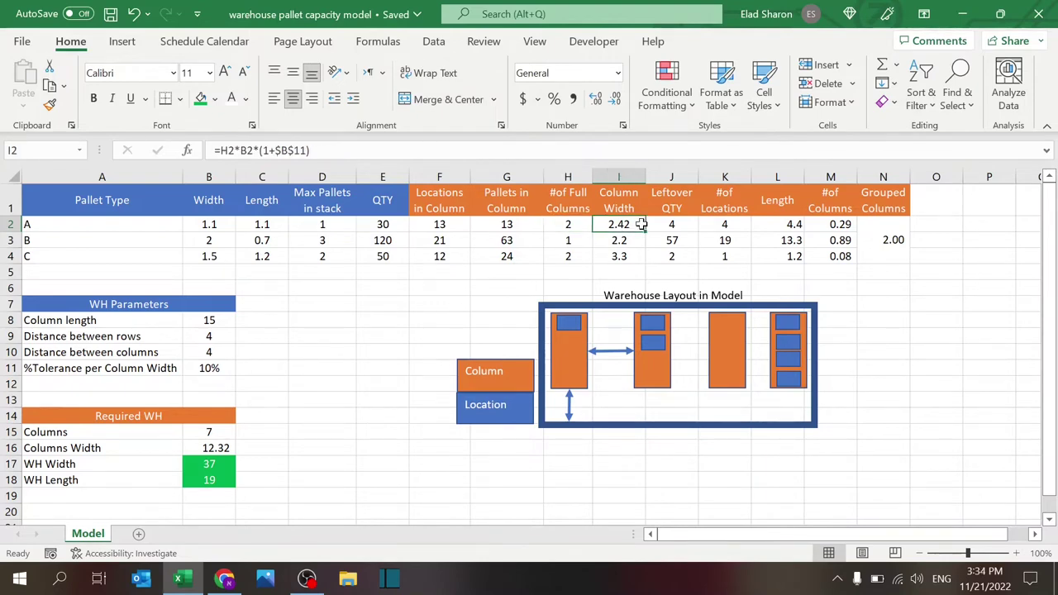
{"action": "key", "text": "F2"}
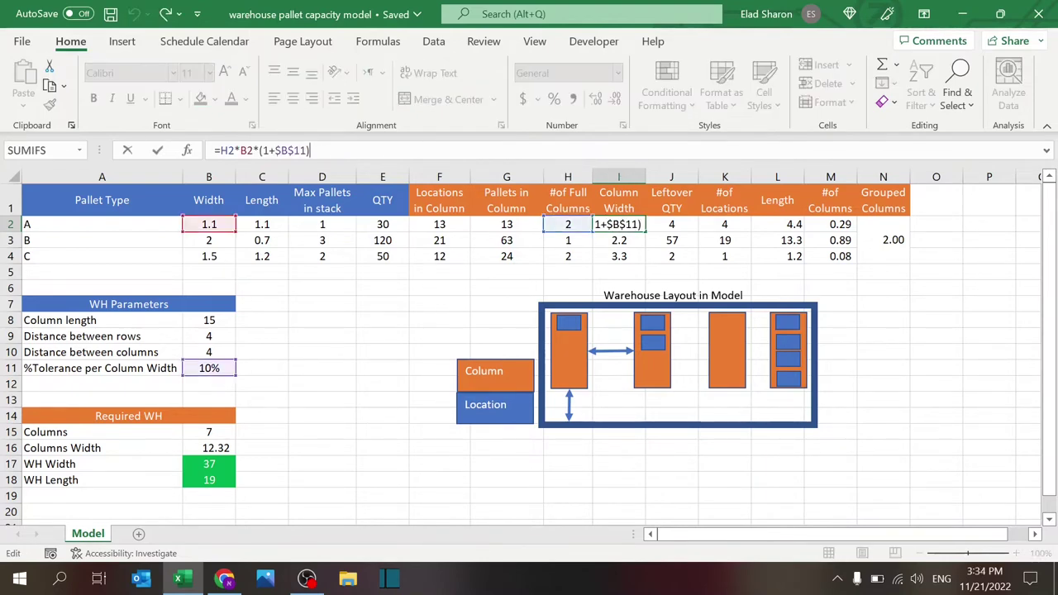
{"action": "key", "text": "ctrl+Return"}
{"action": "left_click", "coordinate": [217, 373]}
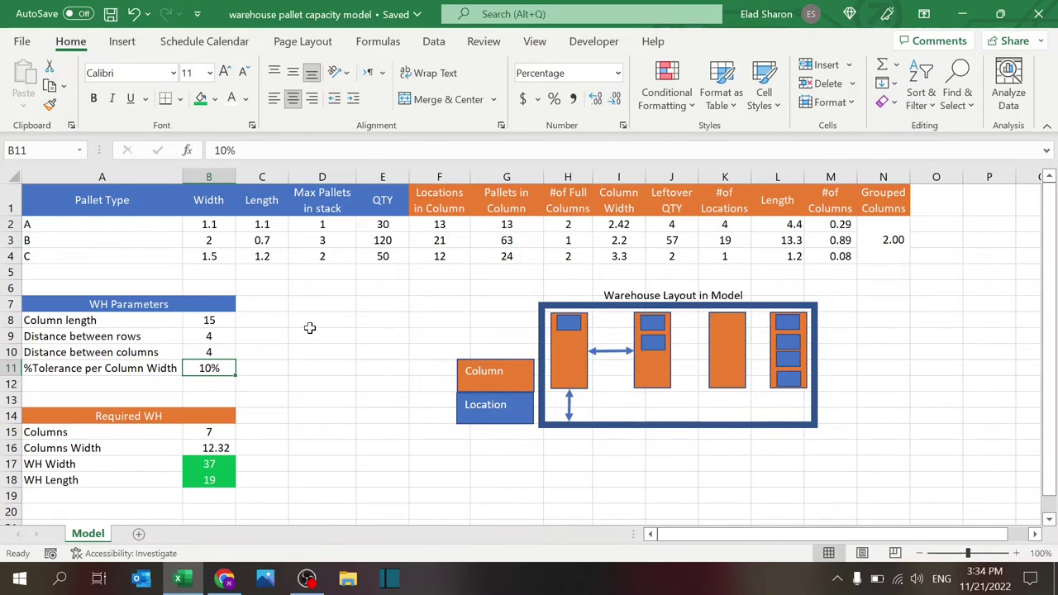
{"action": "left_click", "coordinate": [622, 222]}
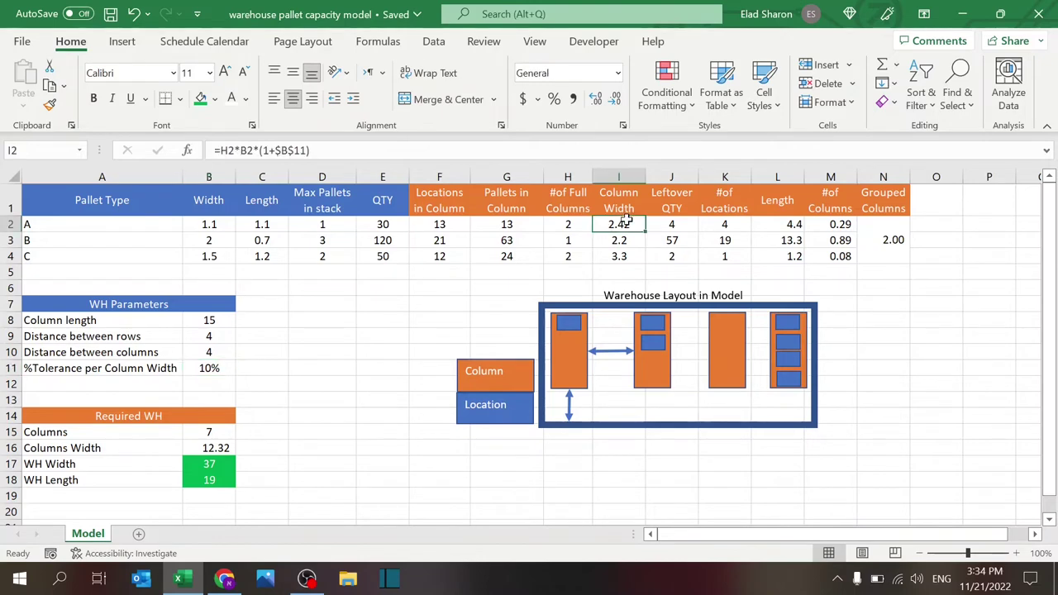
Inspect pallet A's Leftover QTY formula and the #of Full Columns formula in H2, unchanged.
{"action": "left_click", "coordinate": [678, 221]}
{"action": "key", "text": "F2"}
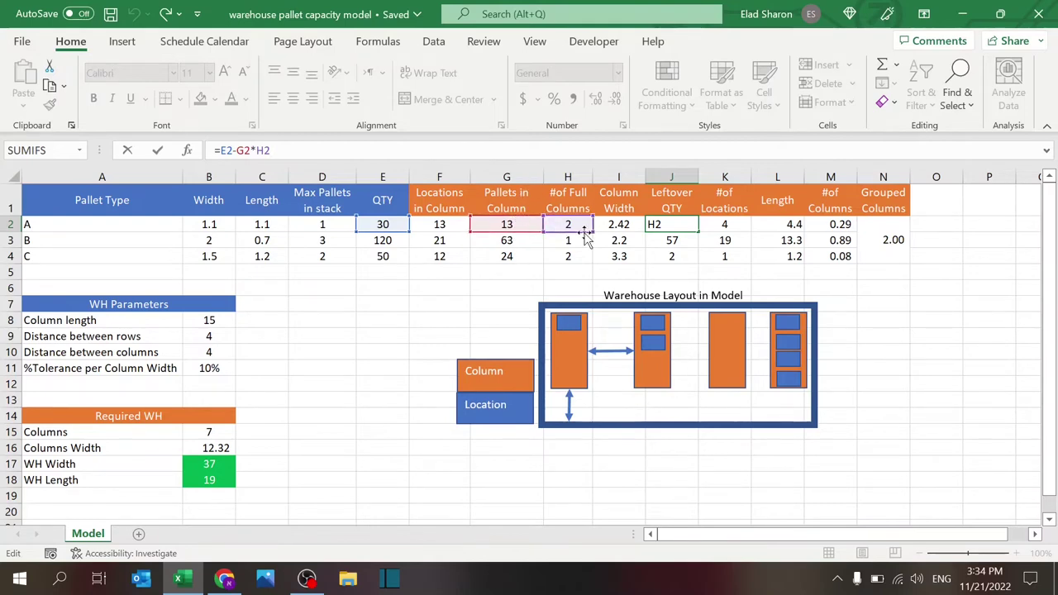
{"action": "key", "text": "Escape"}
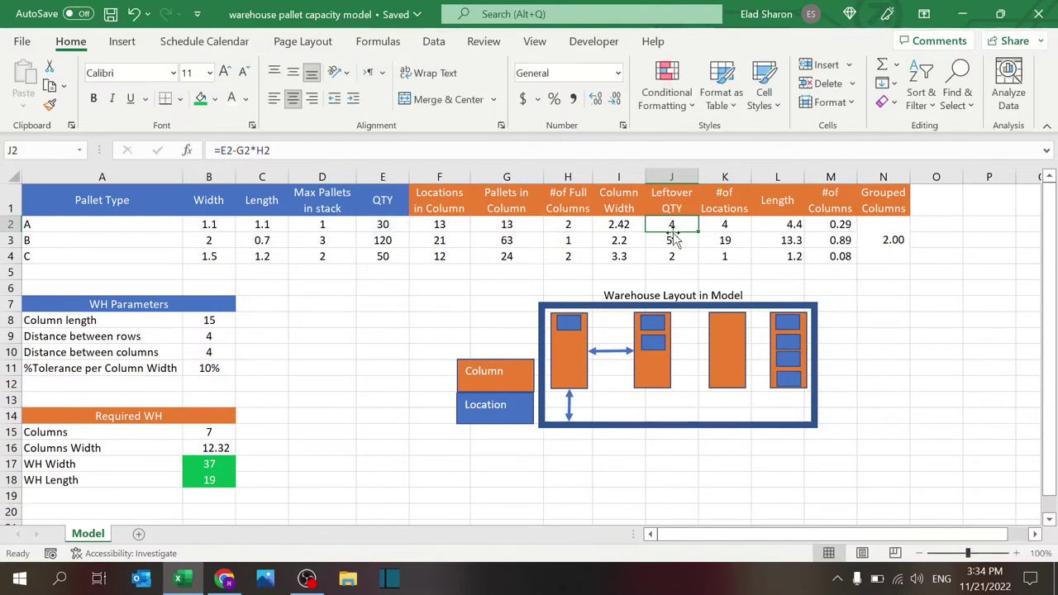
{"action": "left_click", "coordinate": [523, 224]}
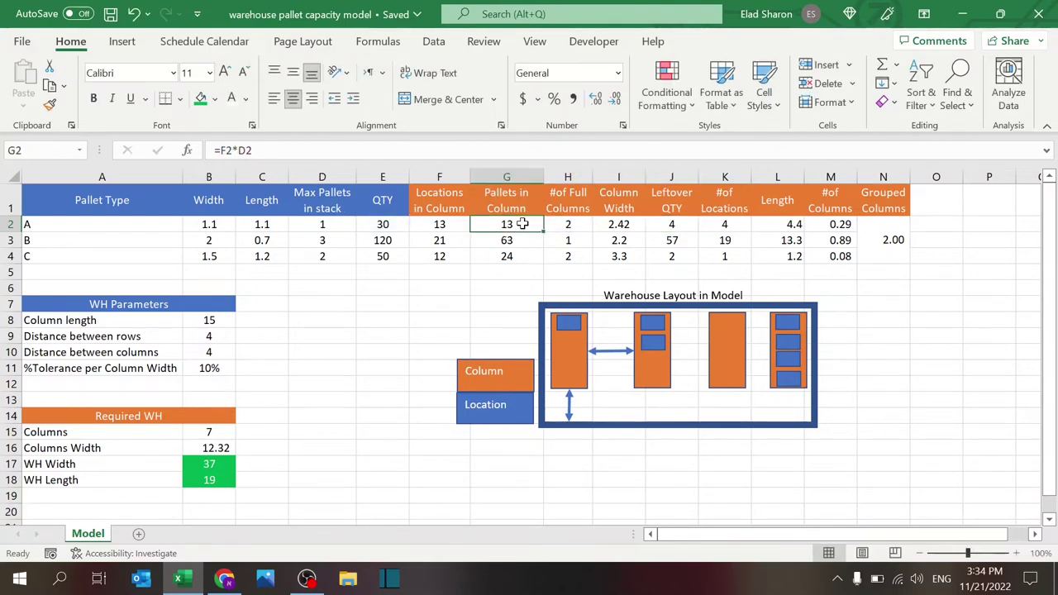
{"action": "right_click", "coordinate": [569, 228]}
{"action": "left_click", "coordinate": [569, 229]}
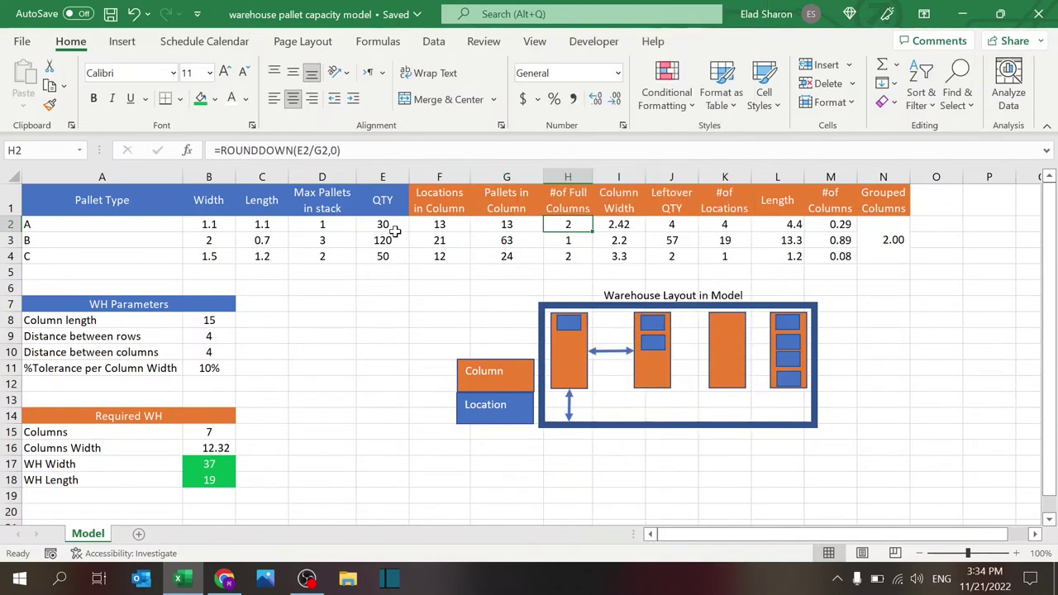
Trace the K2 #of Locations, L2 Length, M2:M4 #of Columns and N2 Grouped Columns formulas.
{"action": "left_click", "coordinate": [676, 224]}
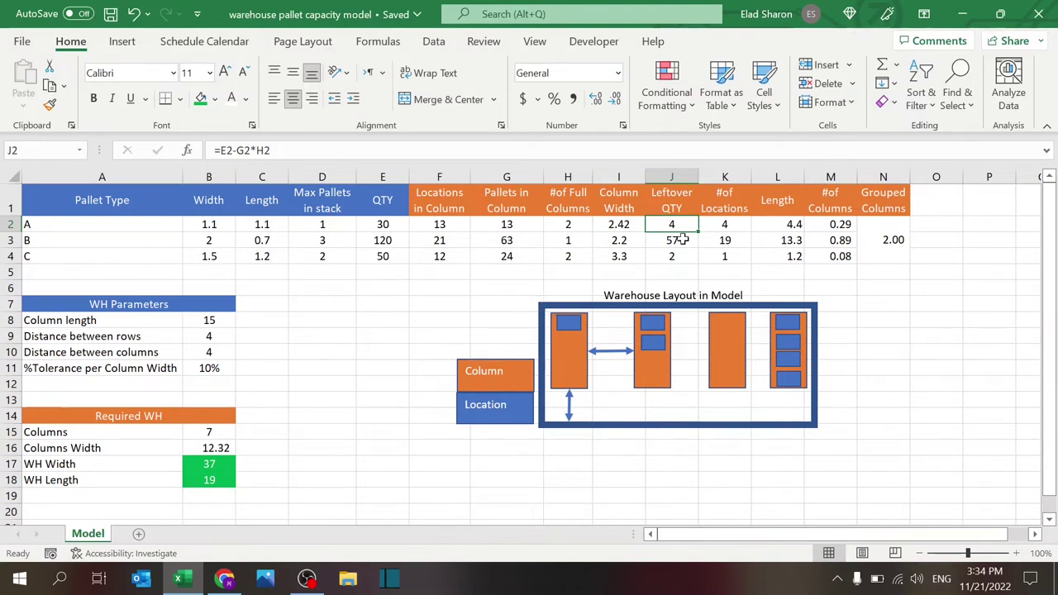
{"action": "left_click", "coordinate": [743, 224]}
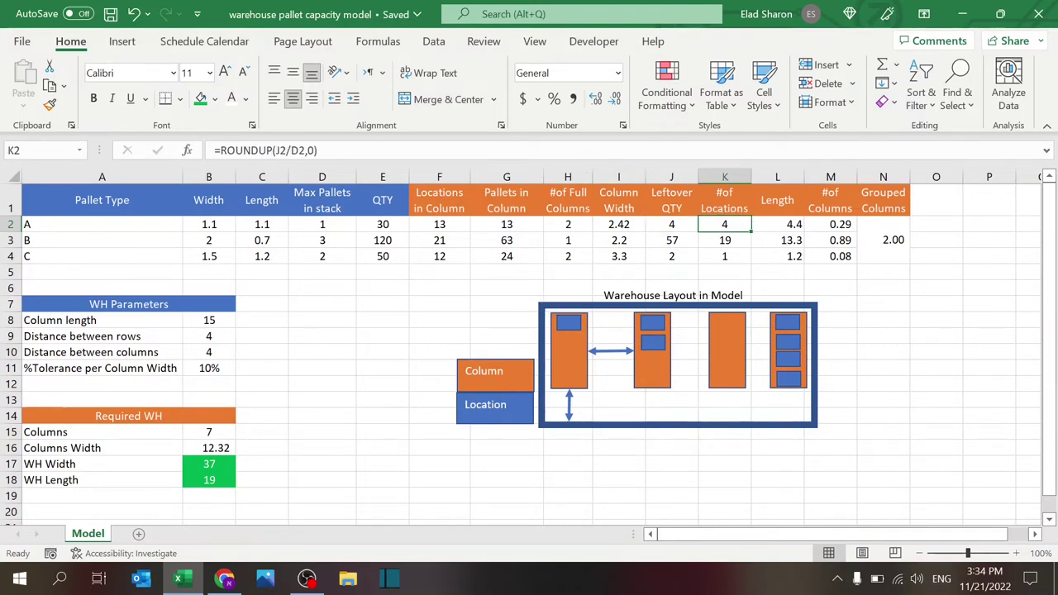
{"action": "double_click", "coordinate": [743, 223]}
{"action": "key", "text": "Escape"}
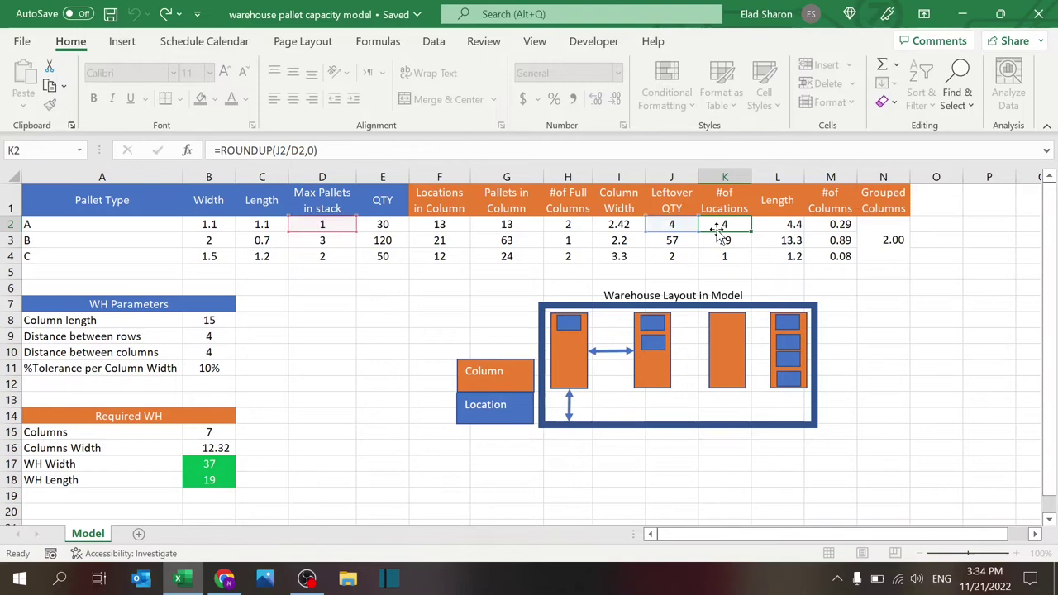
{"action": "left_click", "coordinate": [794, 223]}
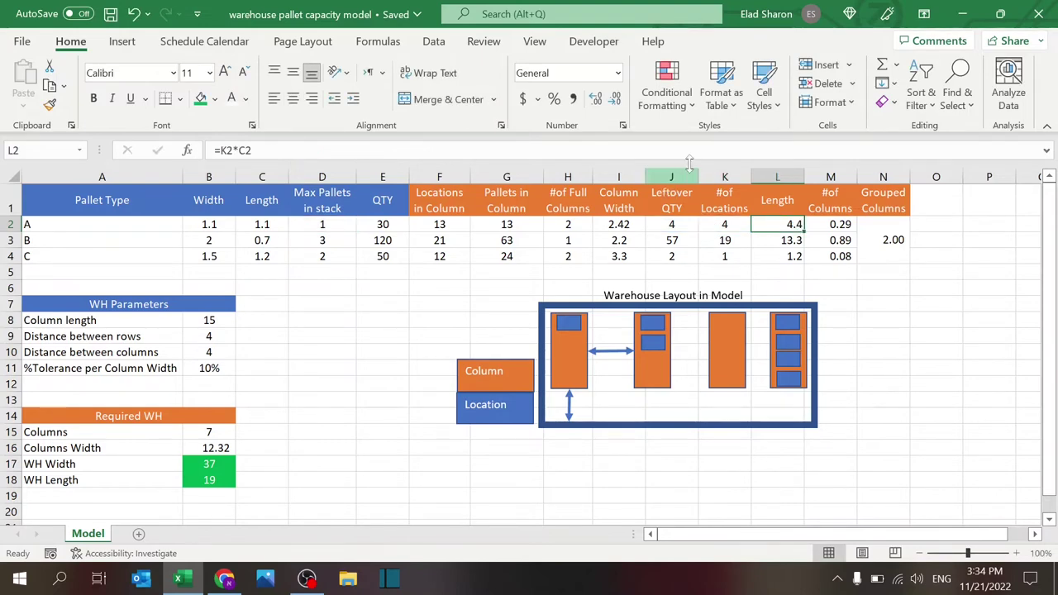
{"action": "double_click", "coordinate": [793, 223]}
{"action": "key", "text": "Escape"}
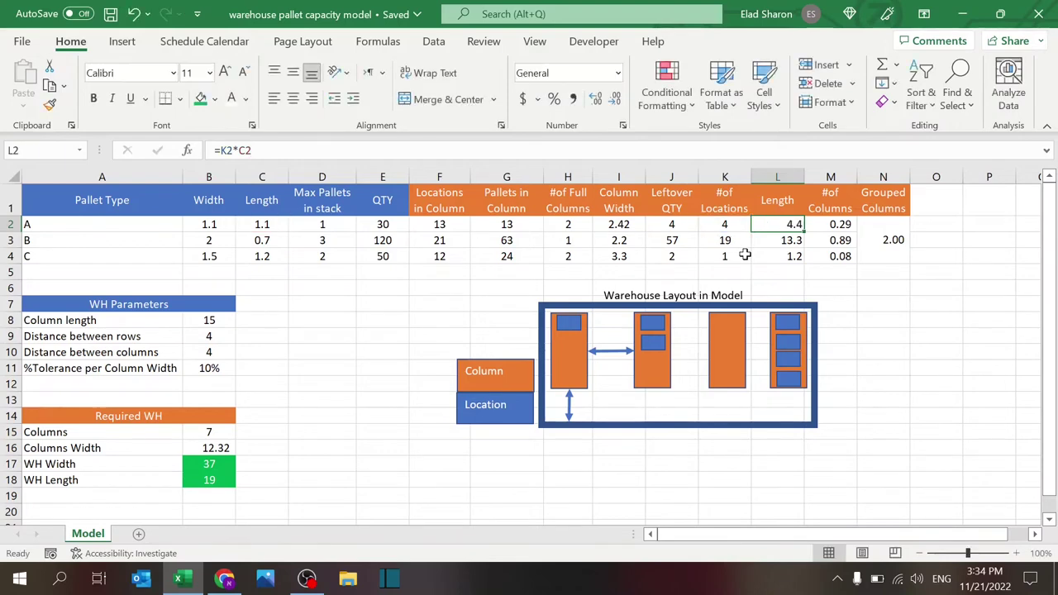
{"action": "left_click", "coordinate": [830, 223]}
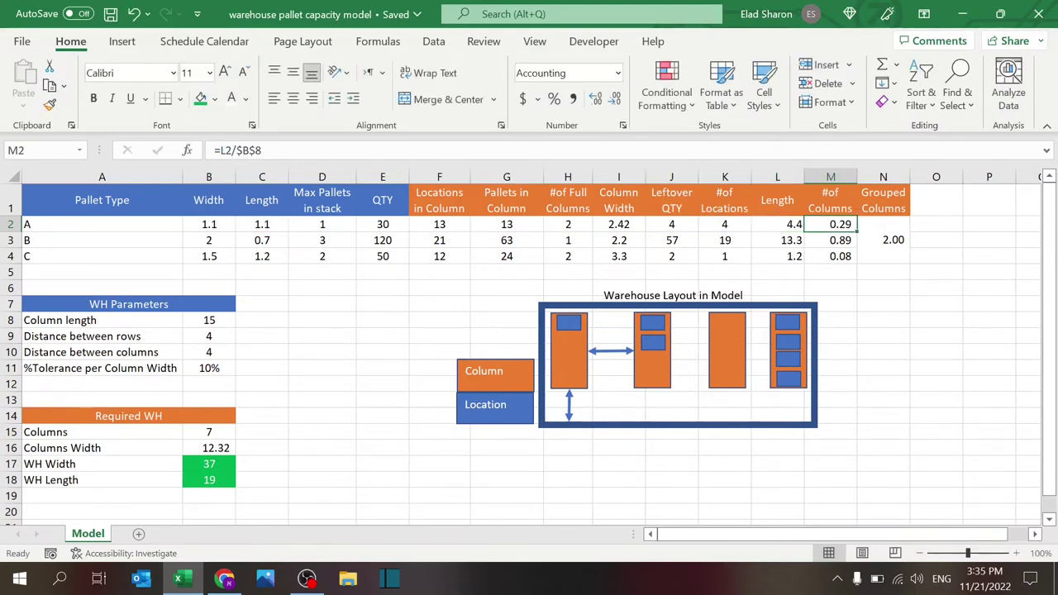
{"action": "double_click", "coordinate": [830, 224]}
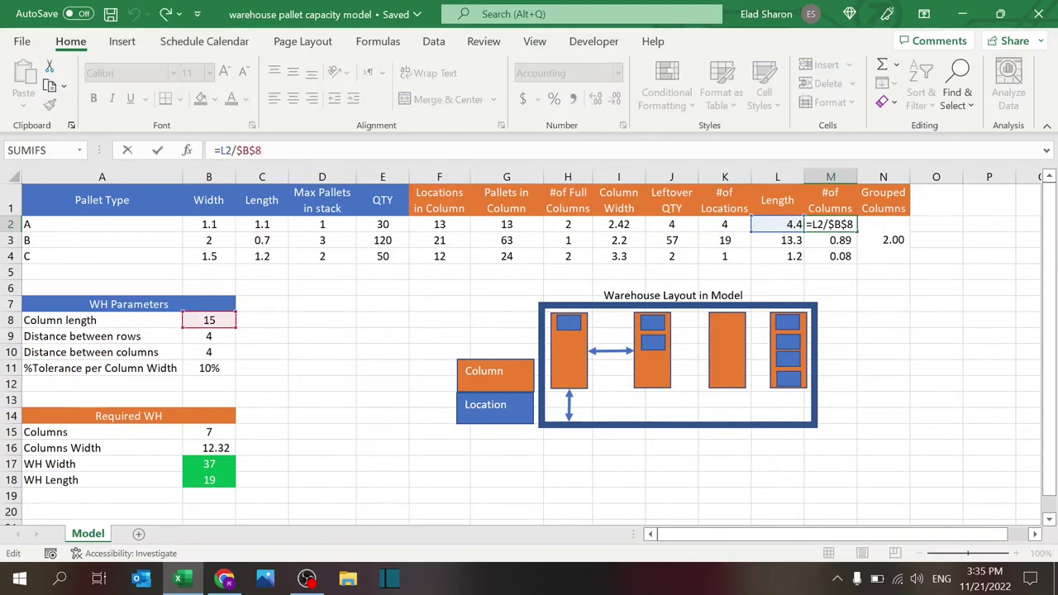
{"action": "key", "text": "Escape"}
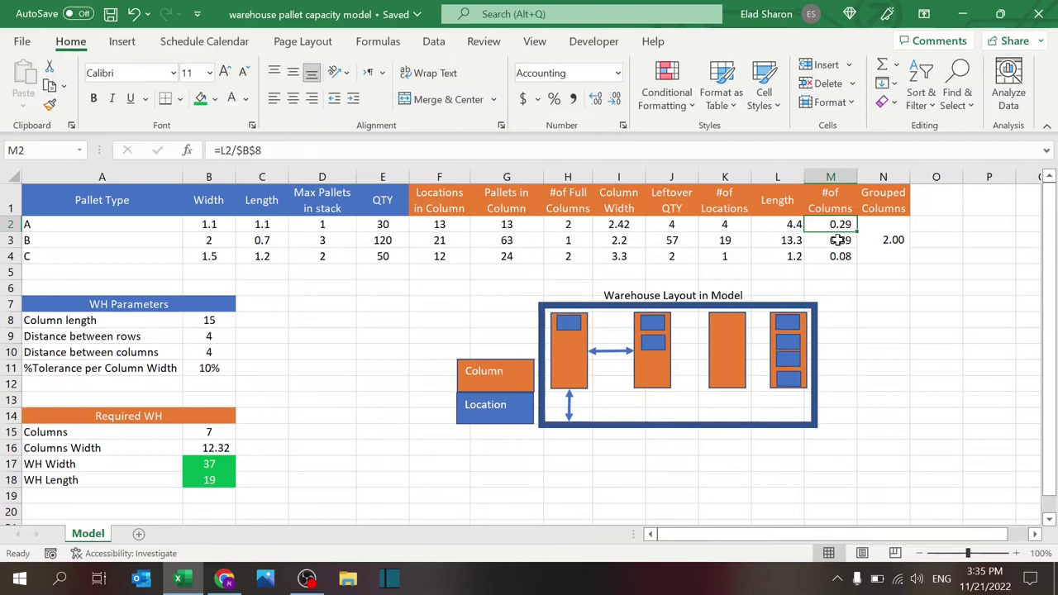
{"action": "left_click_drag", "start_coordinate": [839, 226], "coordinate": [837, 258]}
{"action": "left_click", "coordinate": [893, 232]}
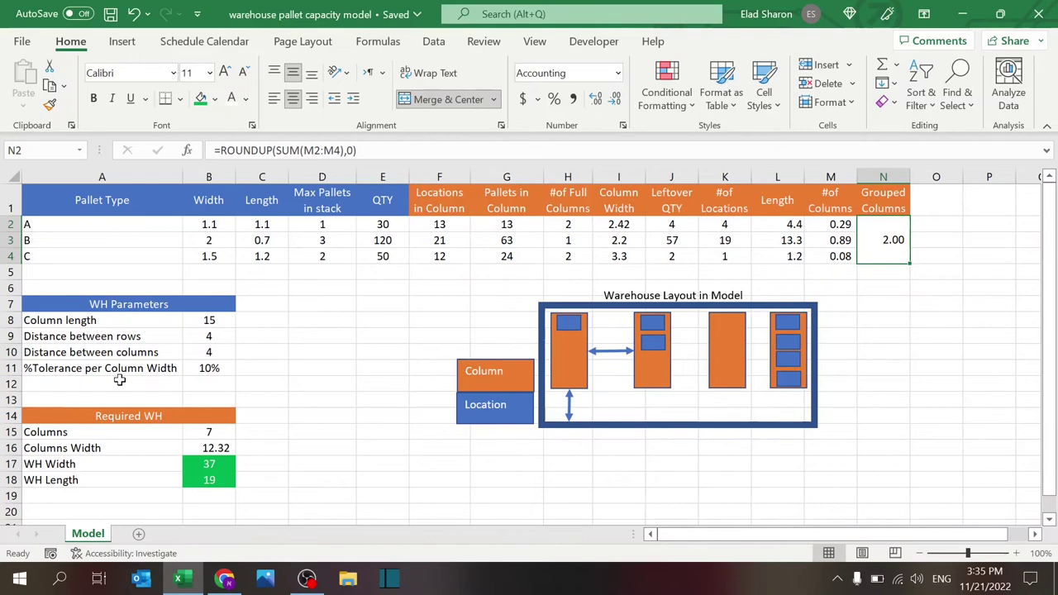
Recommit B15 as =SUM(H2:H4)+N2 showing 7.00, then check B16's Columns Width result of 12.32.
{"action": "left_click", "coordinate": [200, 427]}
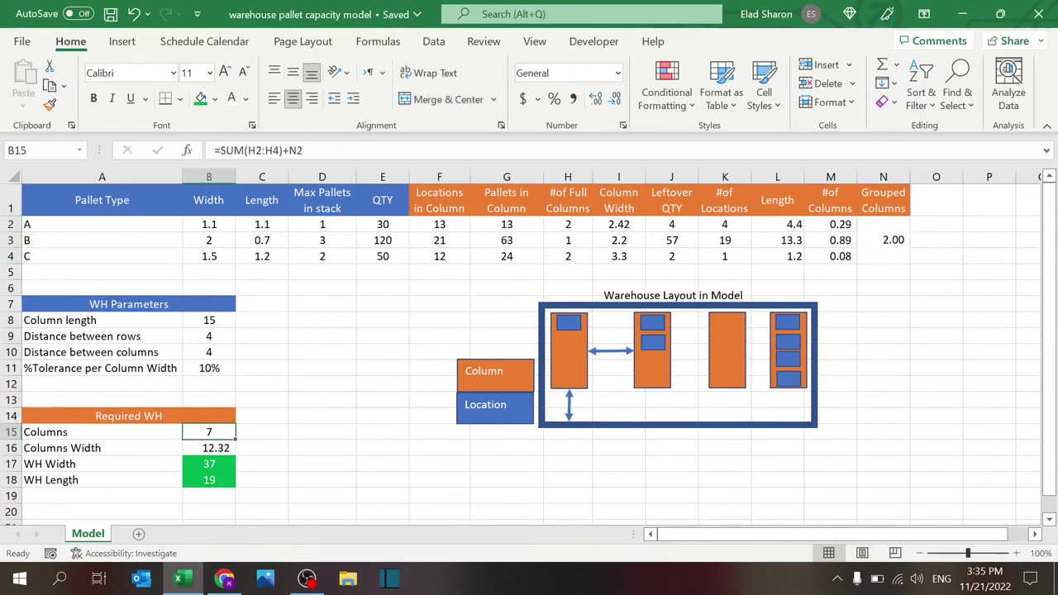
{"action": "double_click", "coordinate": [200, 426]}
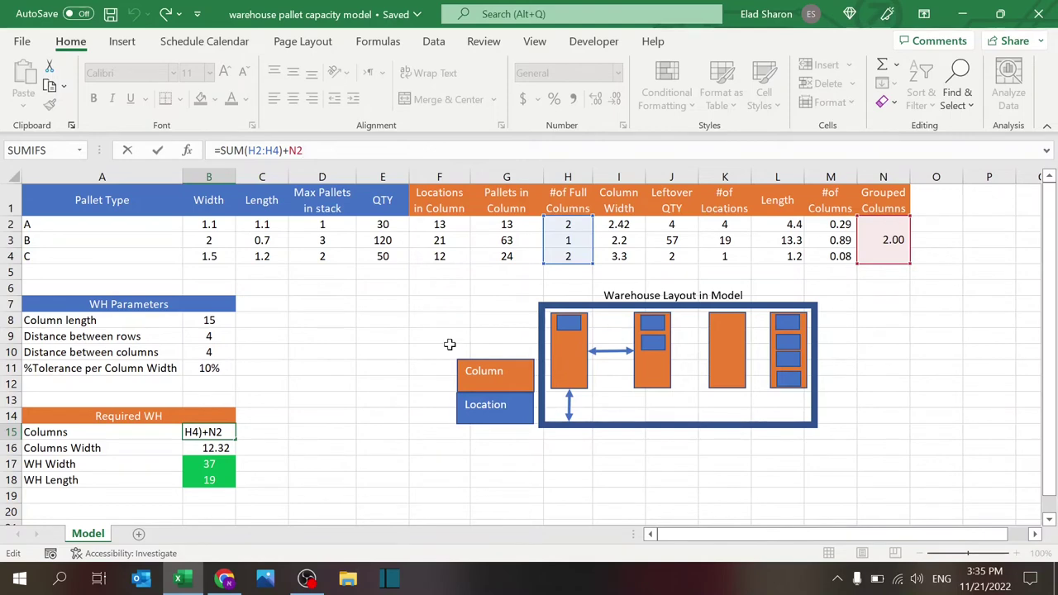
{"action": "left_click", "coordinate": [213, 447]}
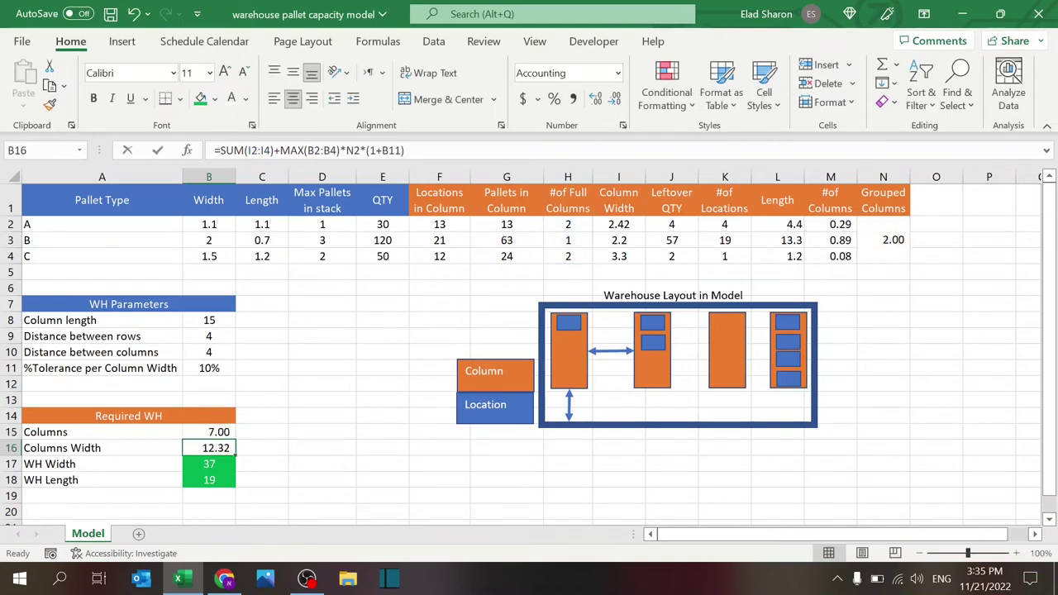
{"action": "key", "text": "F2"}
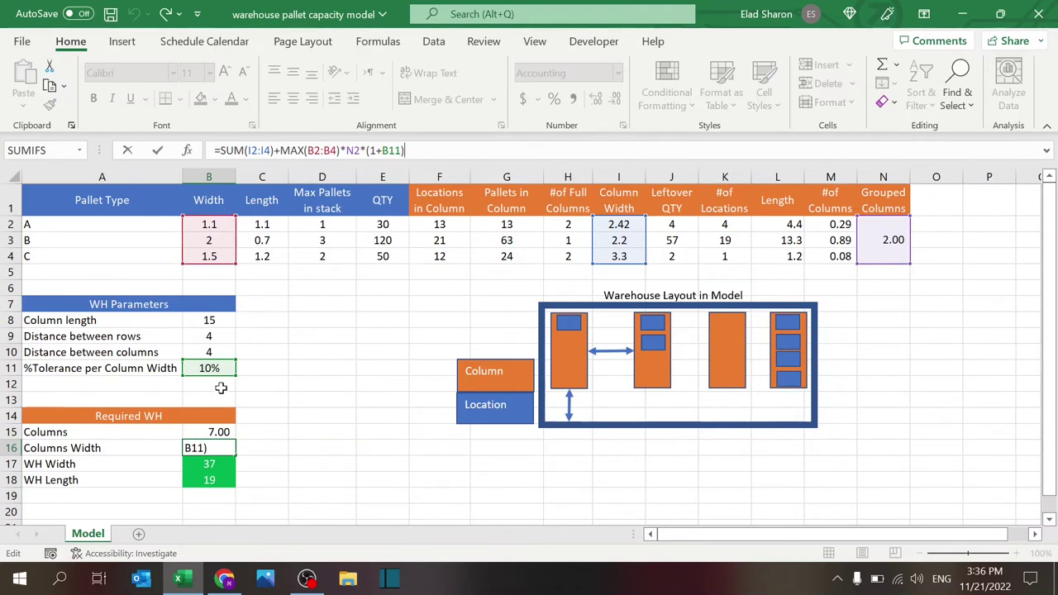
{"action": "key", "text": "ctrl+Return"}
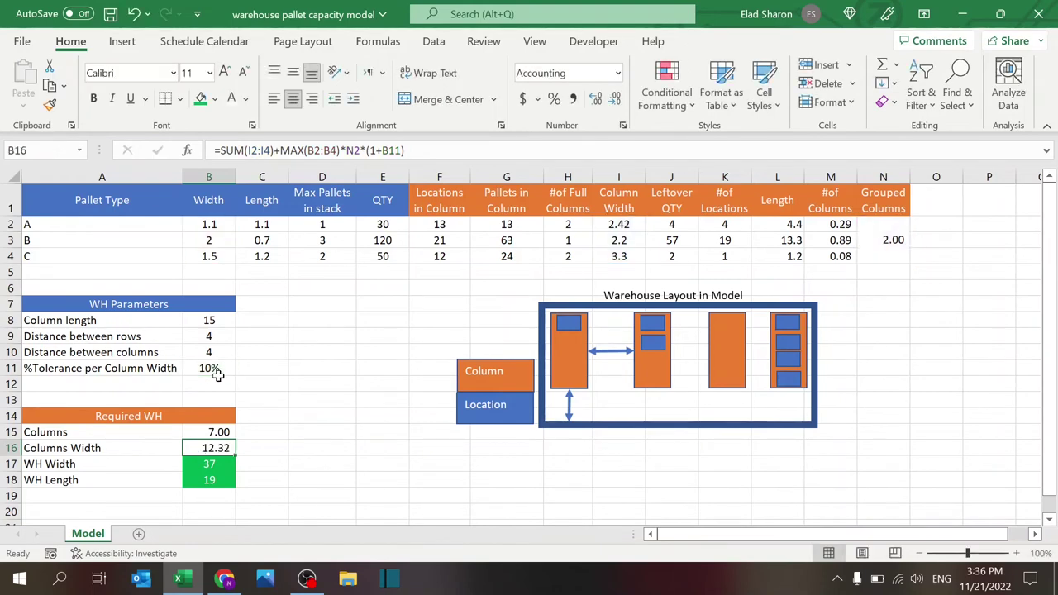
{"action": "left_click", "coordinate": [215, 464]}
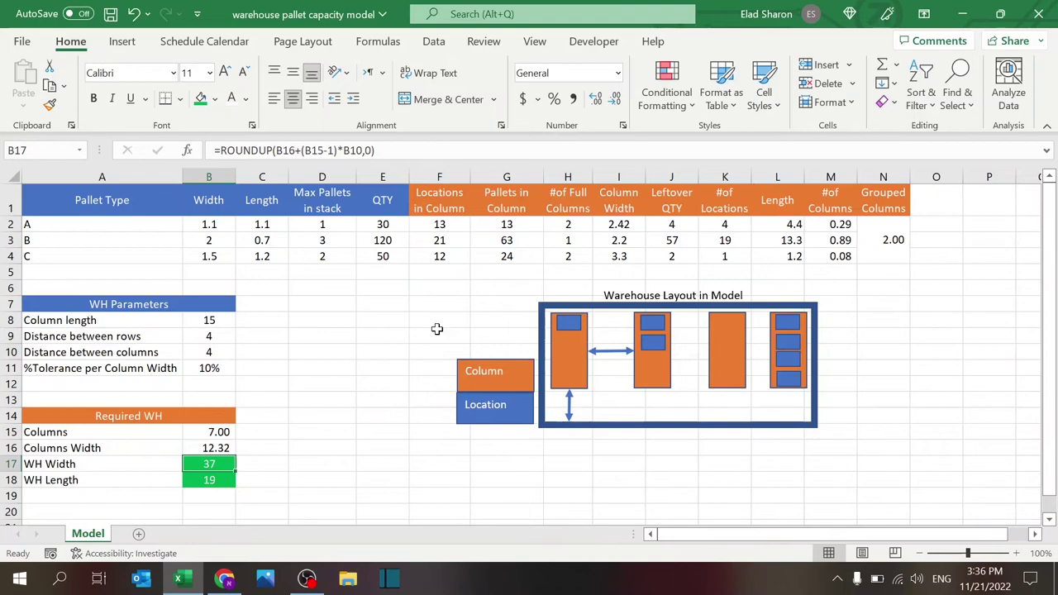
{"action": "key", "text": "F2"}
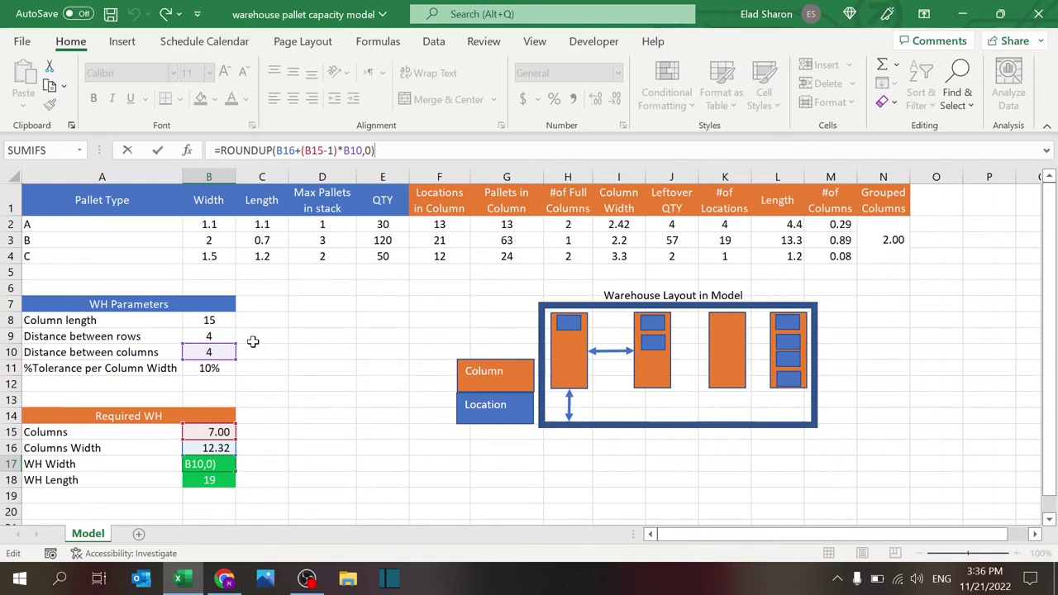
{"action": "key", "text": "ctrl+Return"}
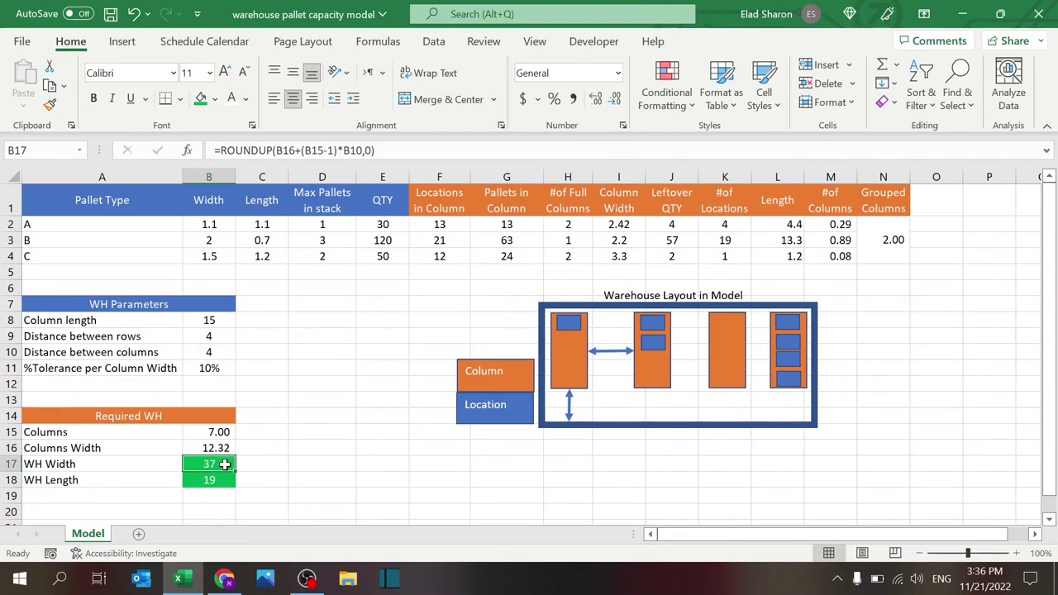
{"action": "key", "text": "F2"}
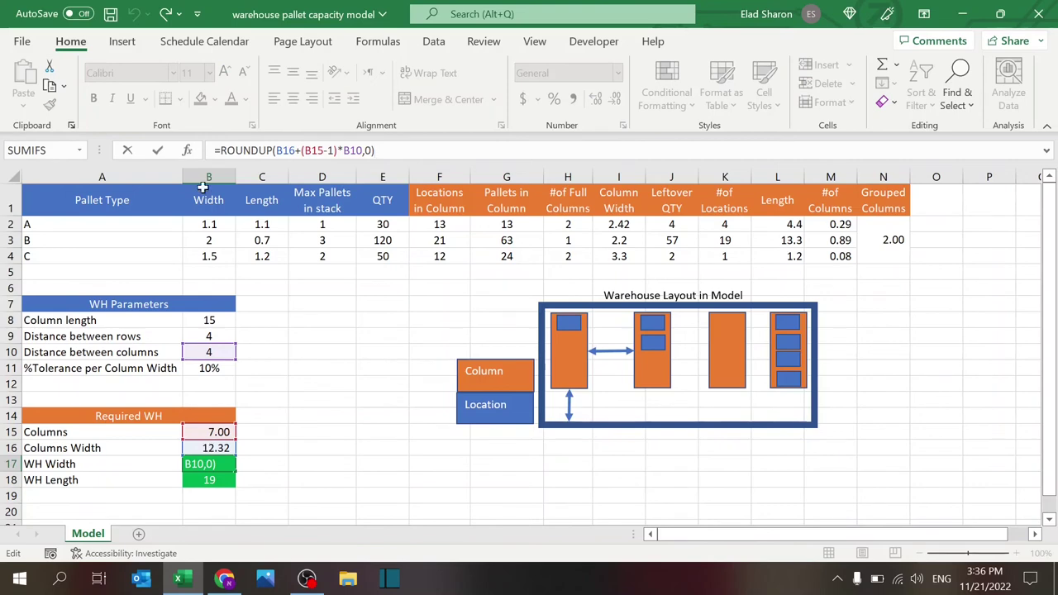
{"action": "left_click", "coordinate": [375, 150]}
{"action": "key", "text": "ctrl+Return"}
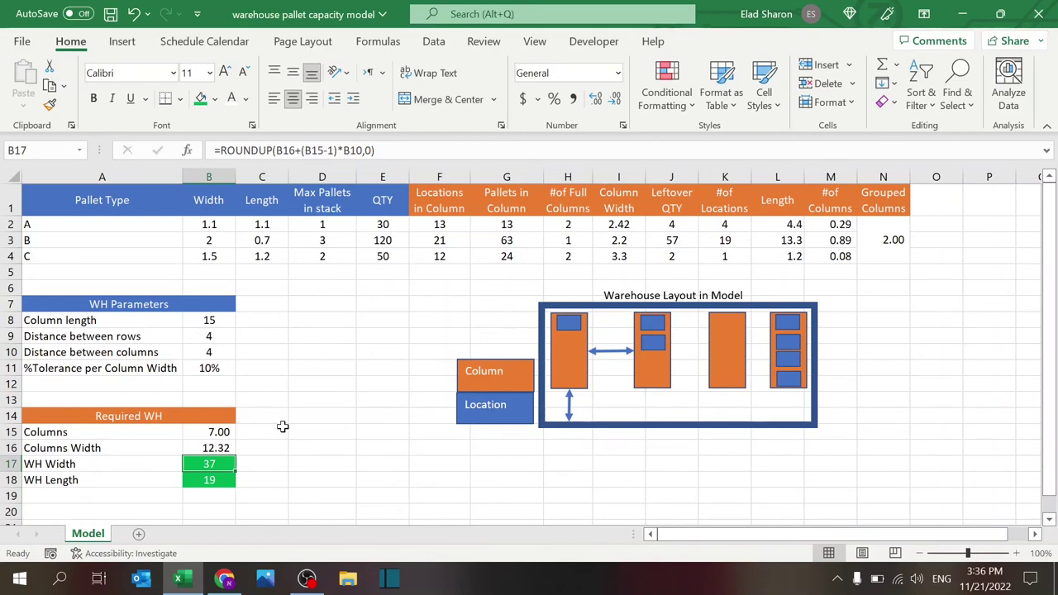
{"action": "left_click", "coordinate": [219, 481]}
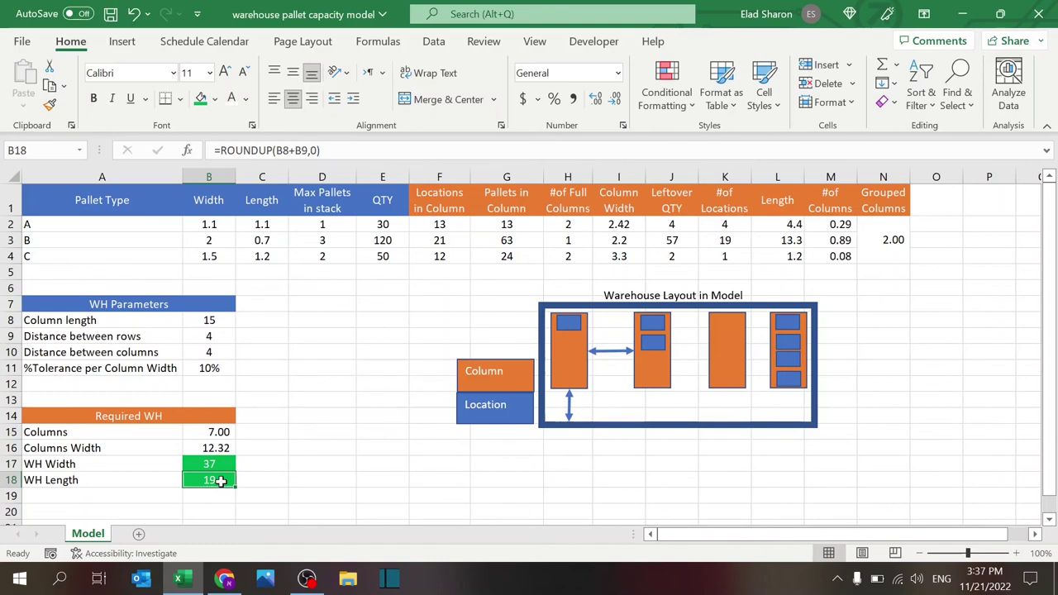
{"action": "key", "text": "F2"}
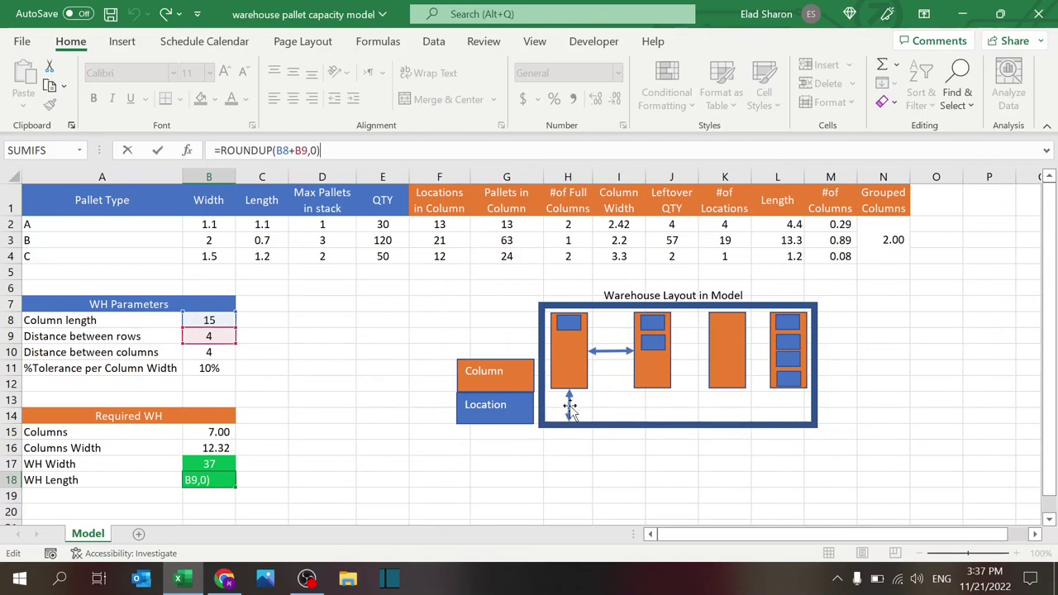
{"action": "key", "text": "Return"}
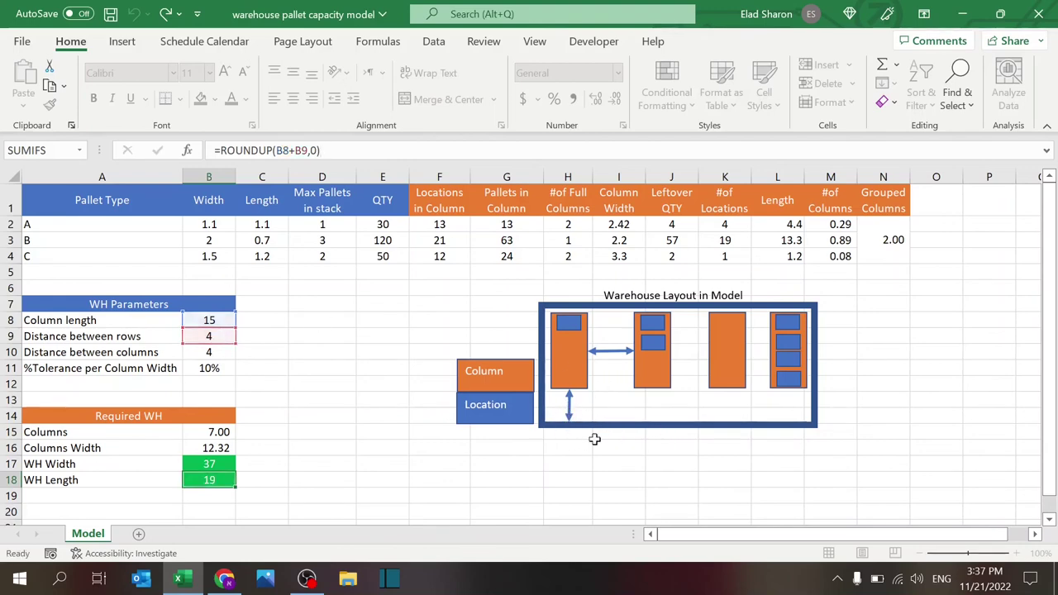